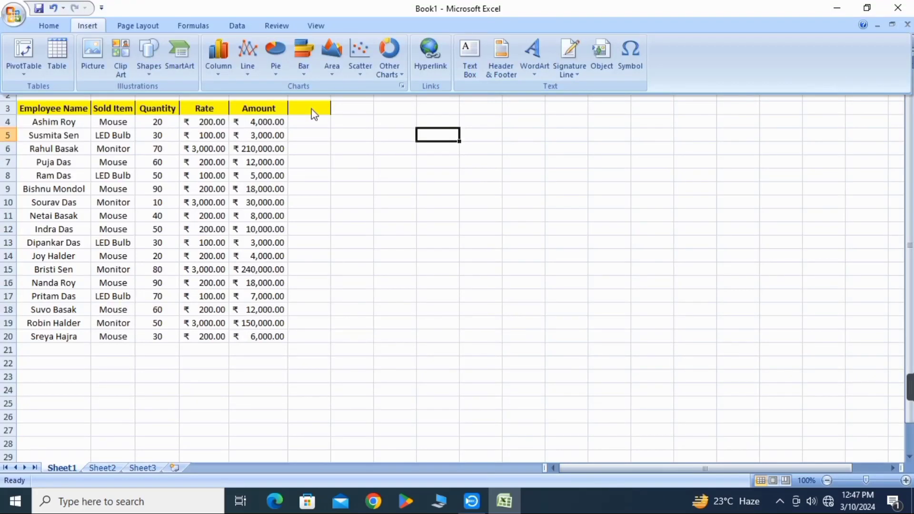
Select the employee sales table A3:E20 and insert a PivotTable from it.
left_click_drag(314, 114, 207, 129)
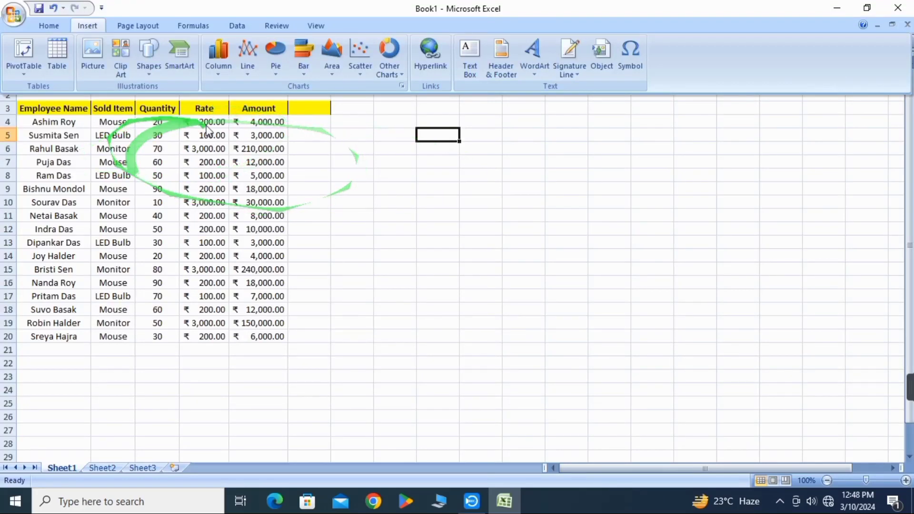
left_click_drag(134, 111, 1, 60)
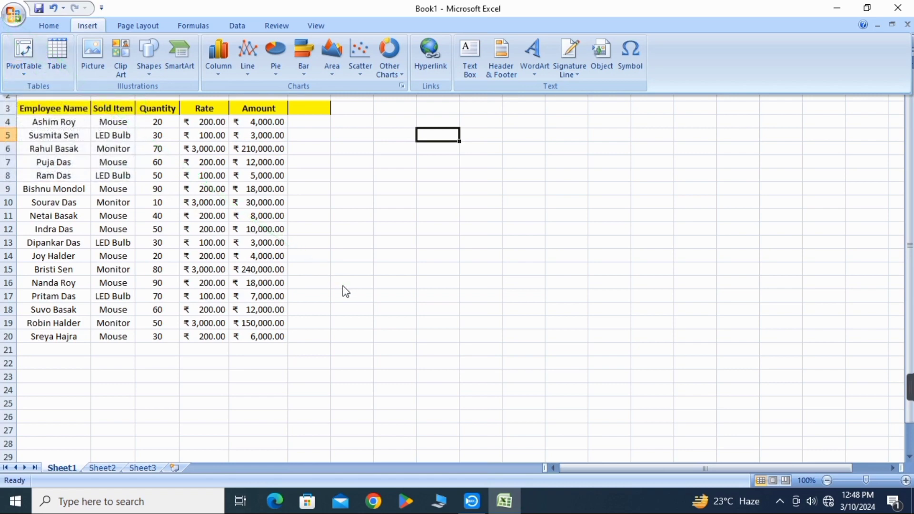
left_click_drag(343, 286, 136, 271)
left_click(367, 189)
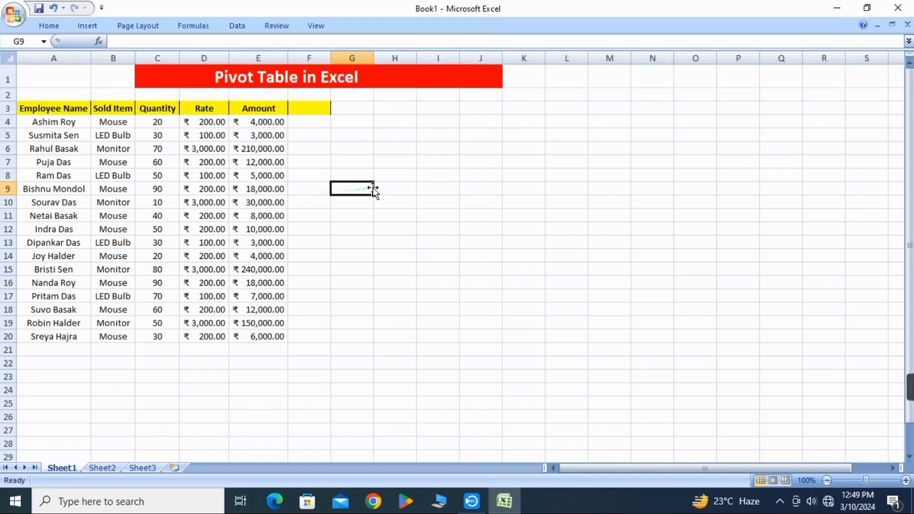
left_click_drag(21, 106, 256, 335)
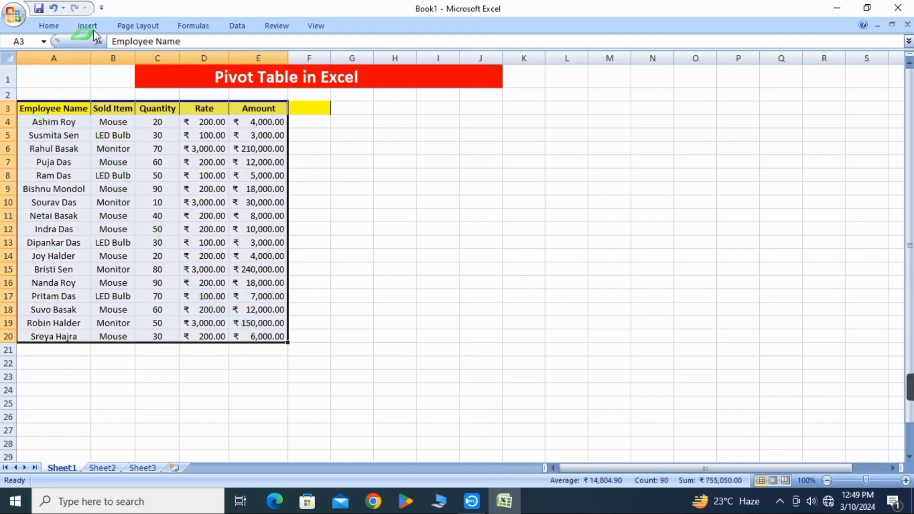
left_click(80, 29)
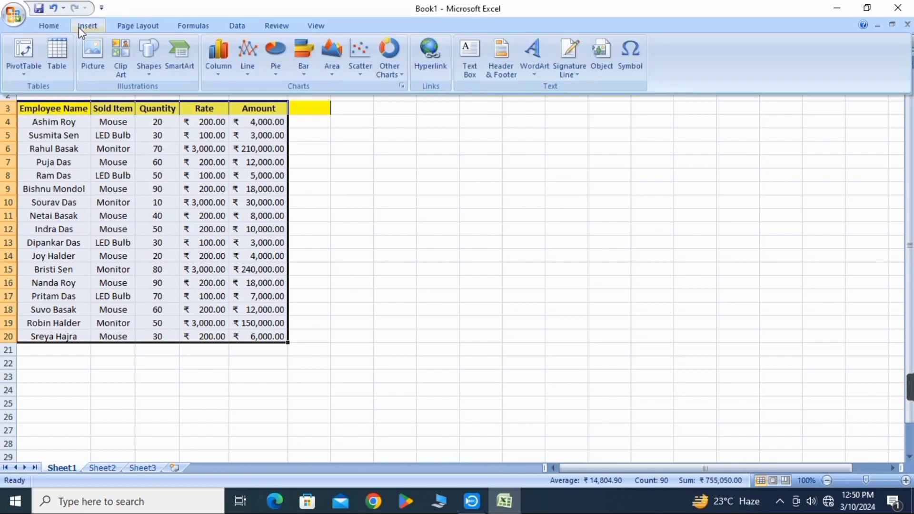
left_click(21, 54)
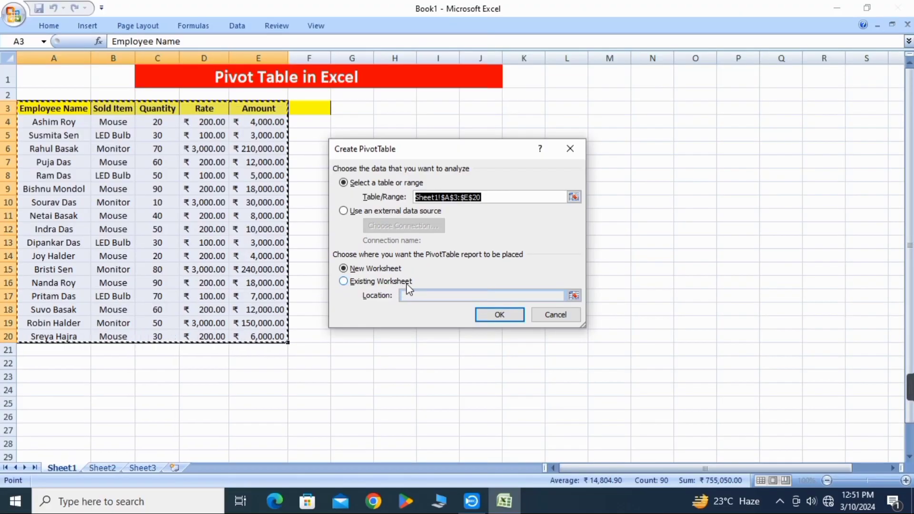
Create the pivot table from Sheet1!$A$3:$E$20 on a New Worksheet, Sheet4.
left_click(344, 268)
left_click_drag(389, 286, 756, 169)
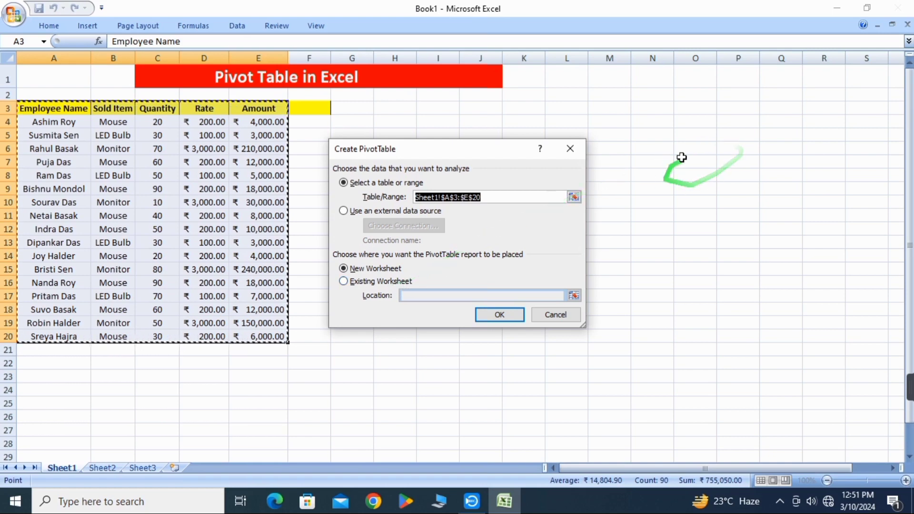
left_click_drag(318, 159, 663, 154)
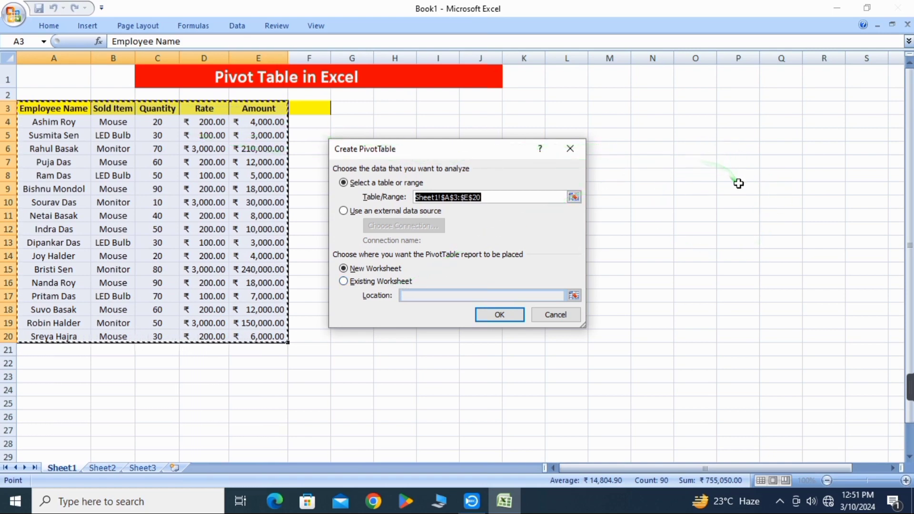
mouse_move(738, 181)
left_mouse_down()
mouse_move(587, 233)
mouse_move(390, 276)
left_mouse_up()
left_click_drag(389, 274, 371, 264)
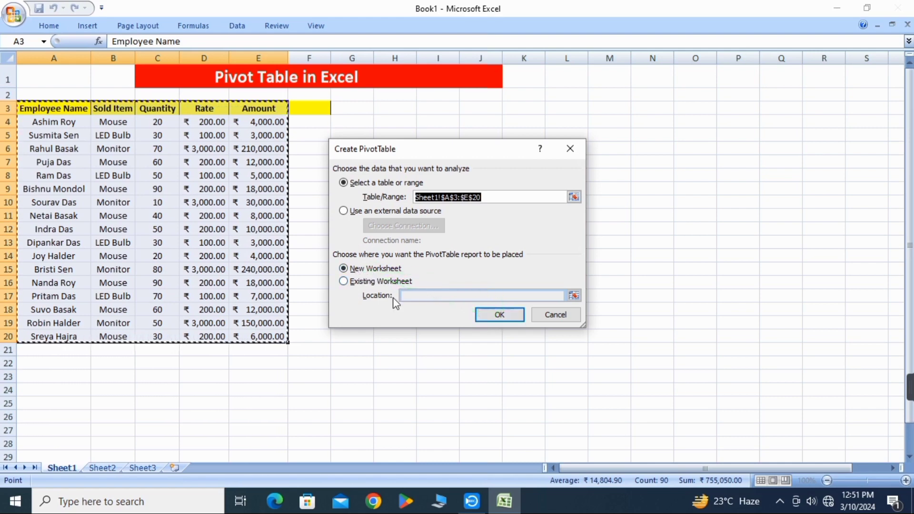
left_click(499, 316)
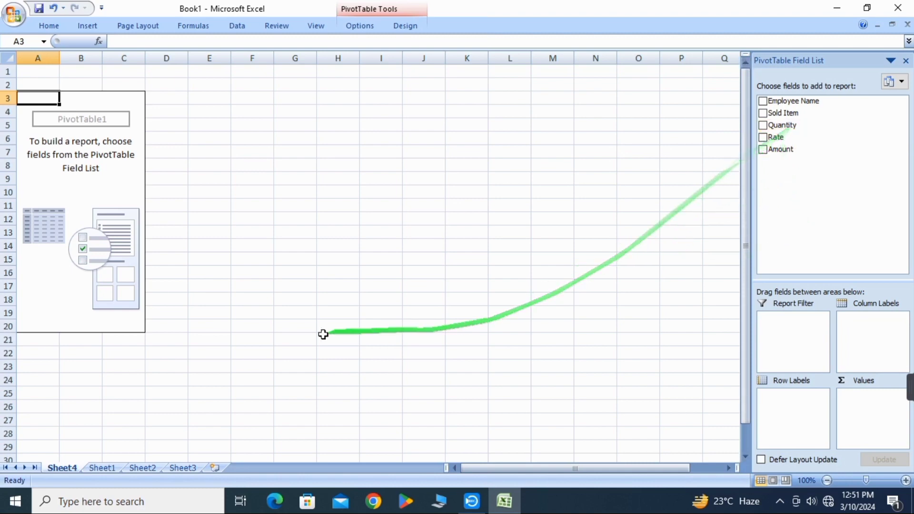
After checking Sheet1, drag Sold Item into the Report Filter area on Sheet4.
left_click(98, 468)
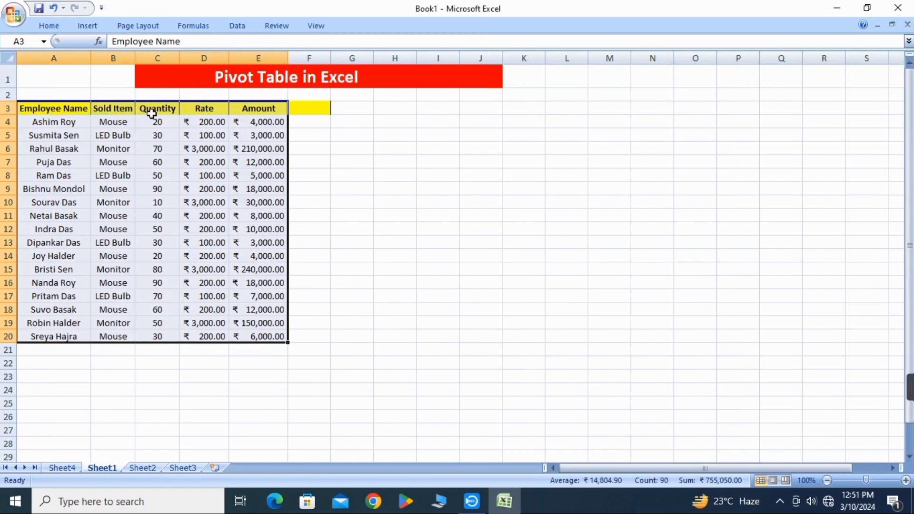
left_click(59, 470)
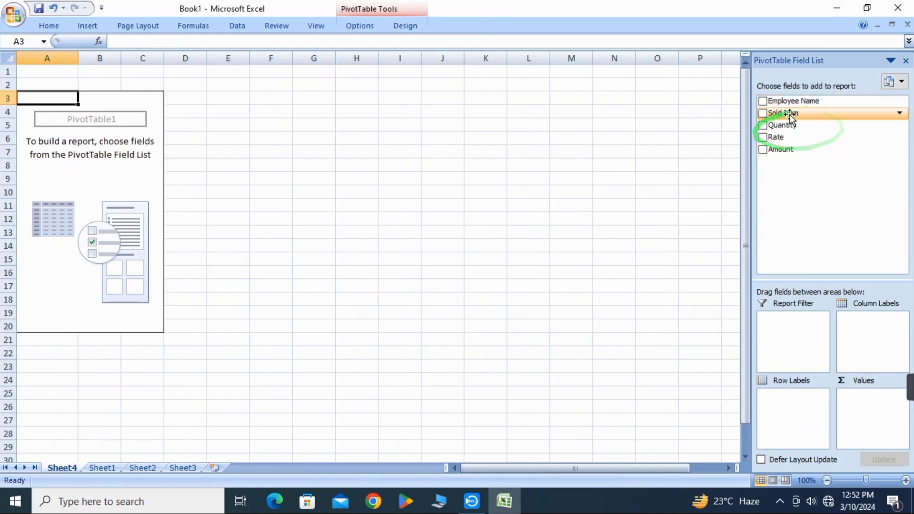
left_click_drag(764, 115, 805, 245)
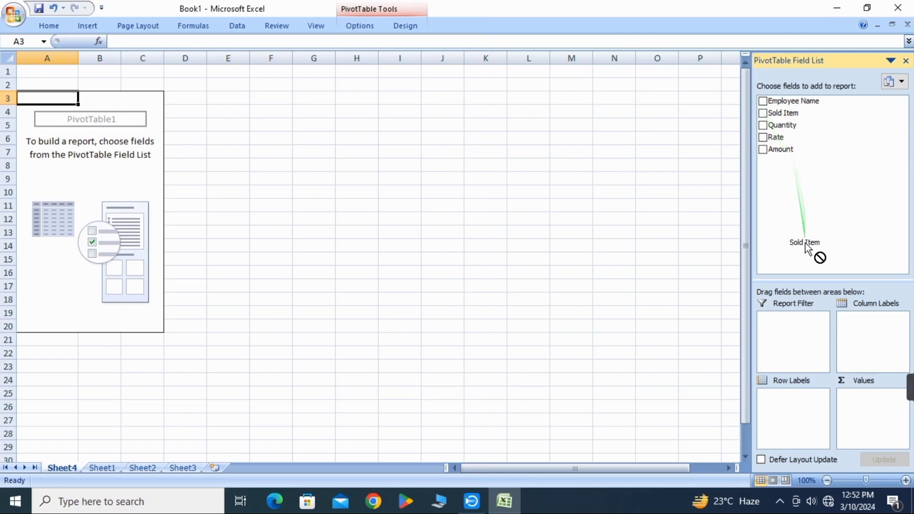
left_click_drag(798, 170, 789, 333)
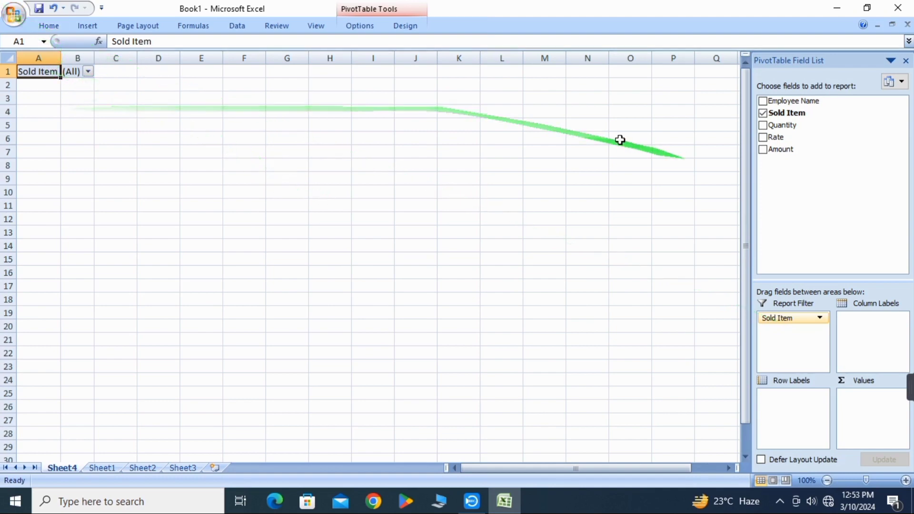
Add Employee Name as the pivot table's row labels.
left_click(762, 101)
left_click(763, 101)
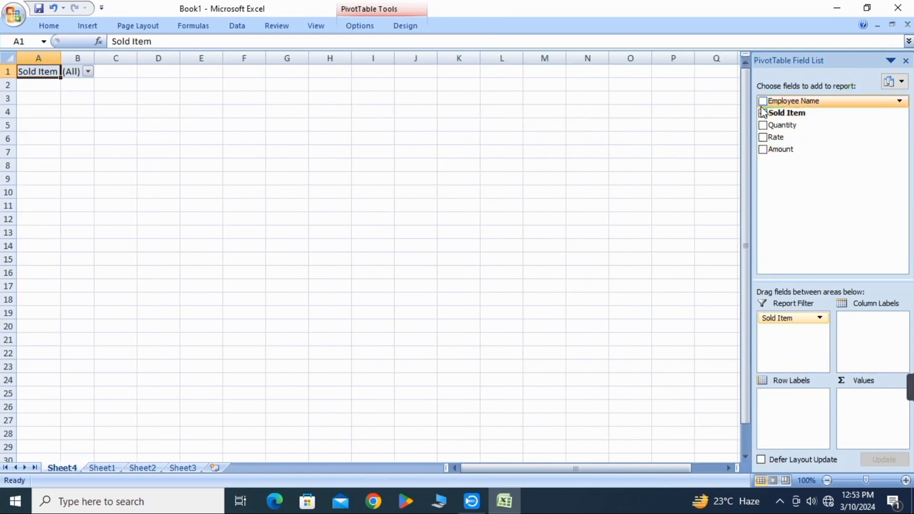
left_click(763, 101)
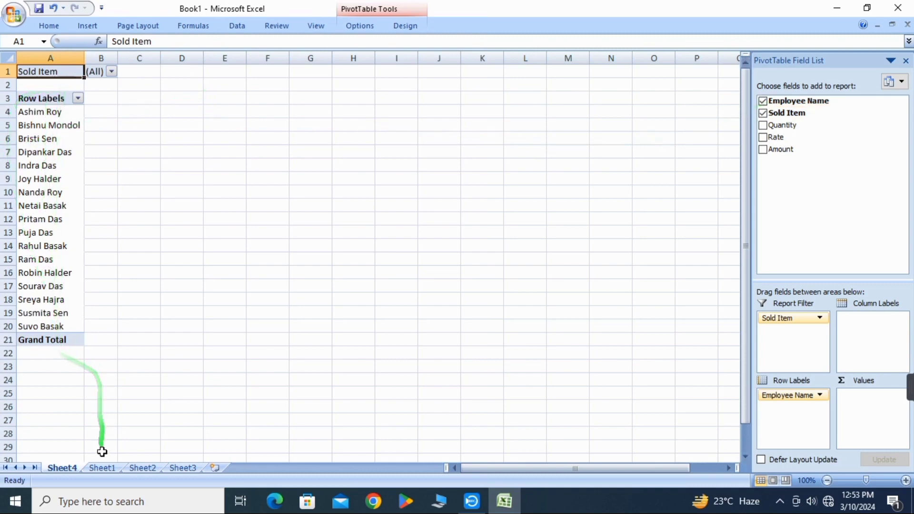
Add Sum of Quantity (total 850) to the pivot values, then view Sheet1's source data.
left_click(102, 468)
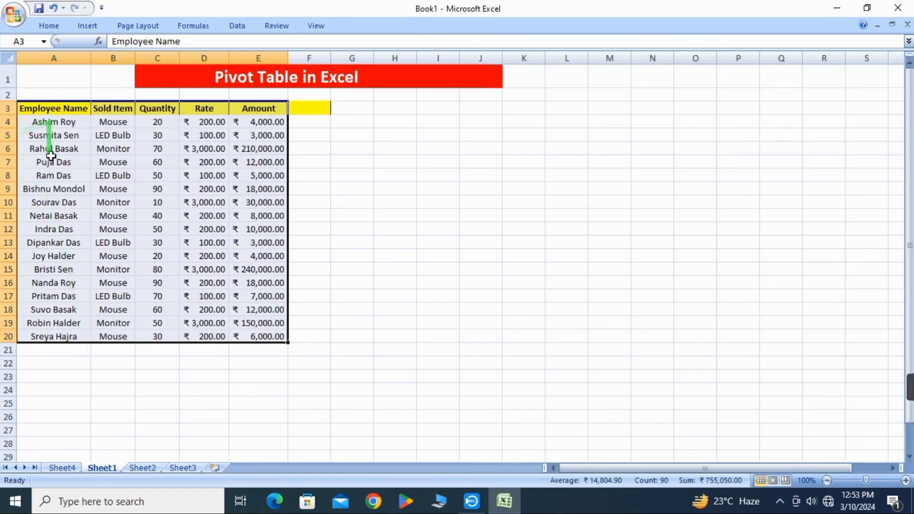
left_click(61, 468)
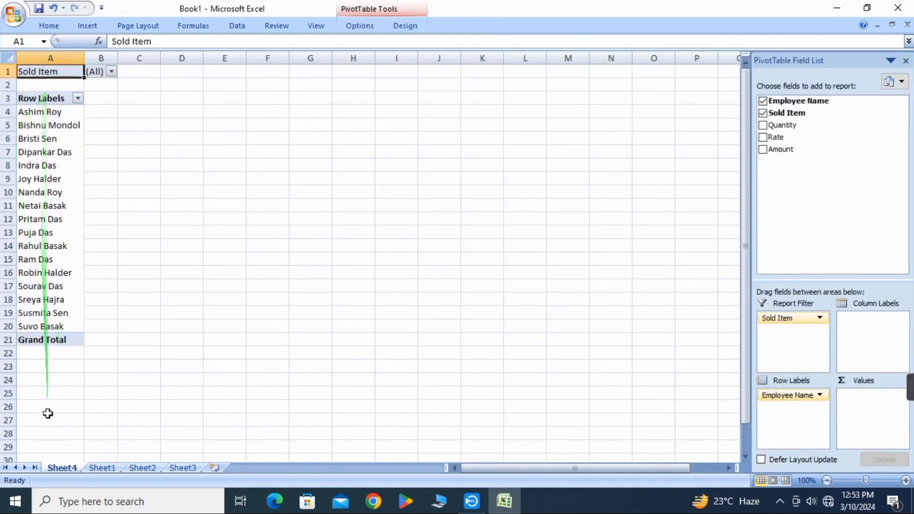
left_click(762, 125)
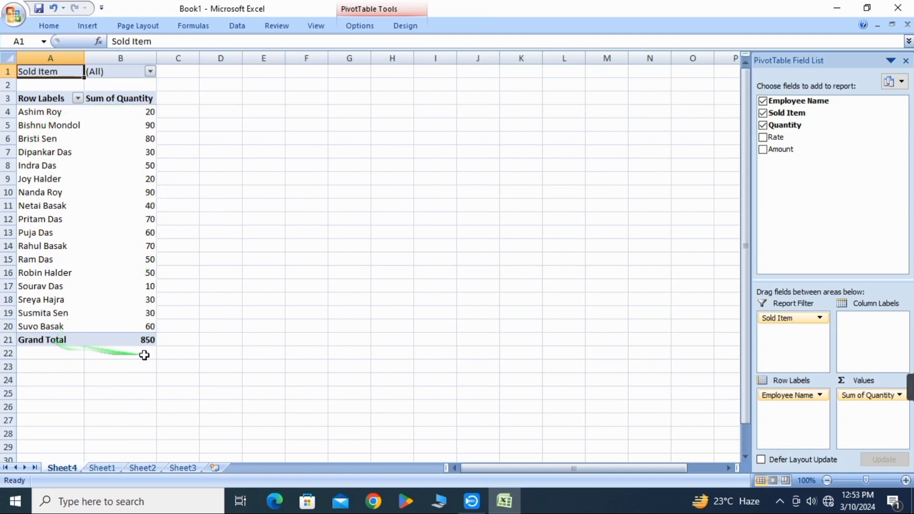
left_click(102, 468)
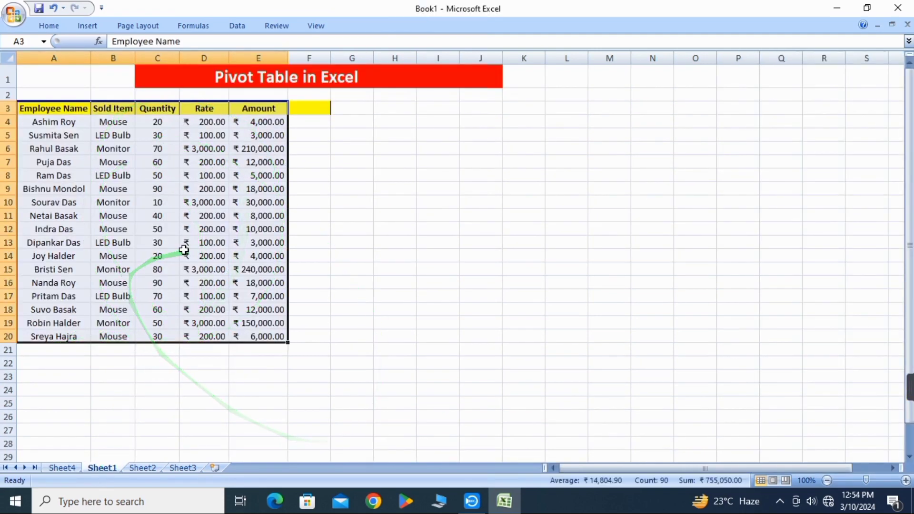
Back on Sheet4, filter the pivot table's Sold Item to LED Bulb.
left_click(62, 468)
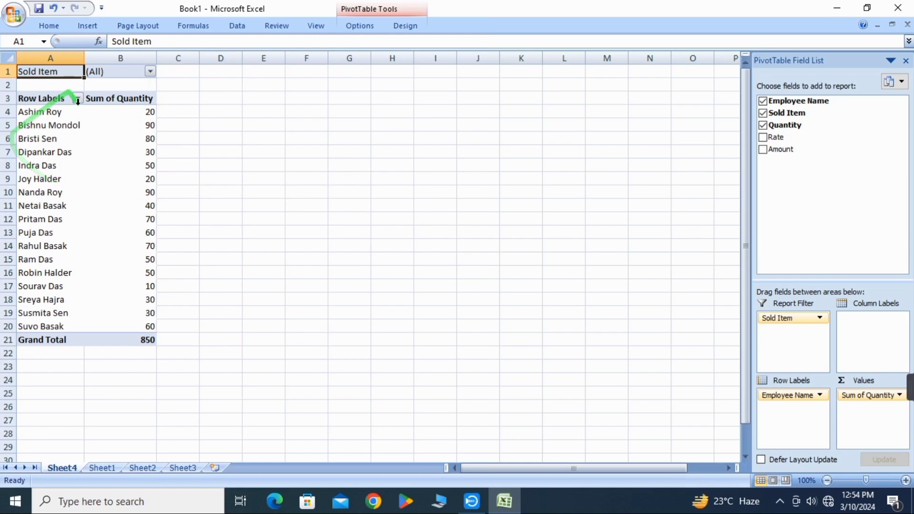
left_click(150, 72)
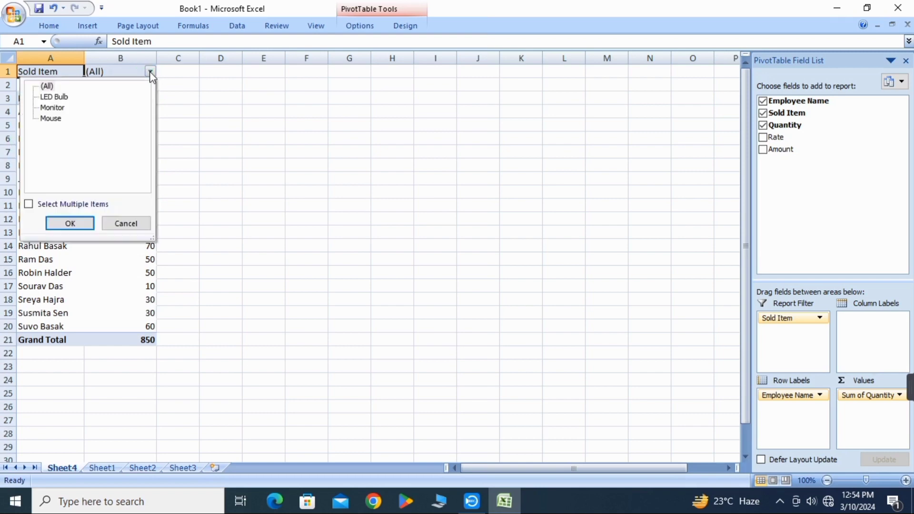
left_click(52, 97)
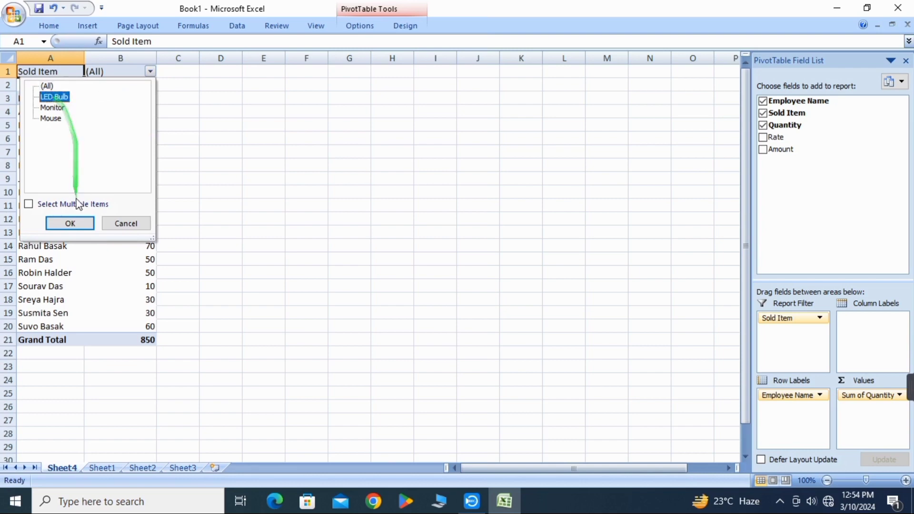
left_click(72, 225)
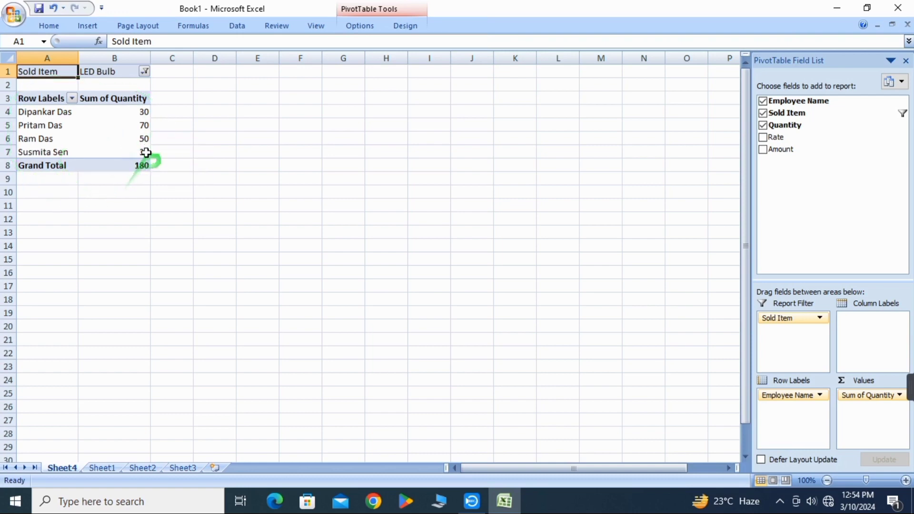
Change the Sold Item filter to Monitor, giving a total of 210.
left_click(143, 72)
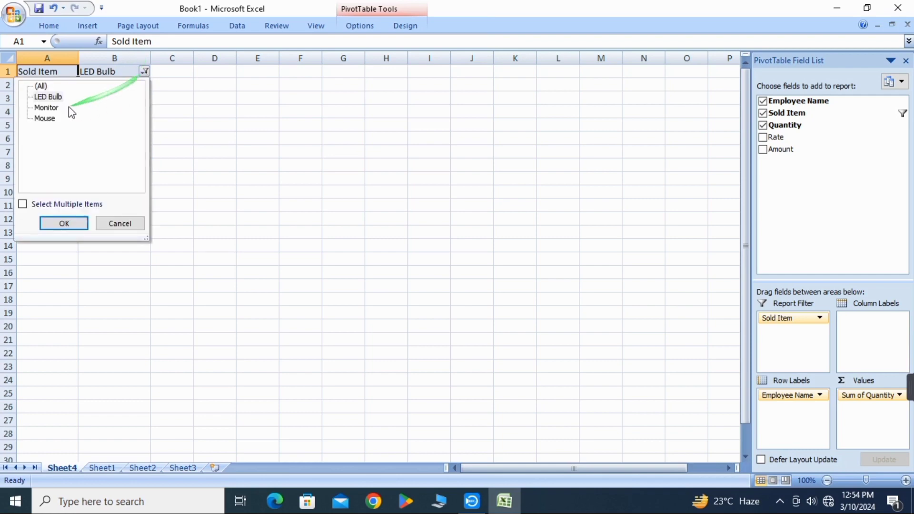
left_click(47, 108)
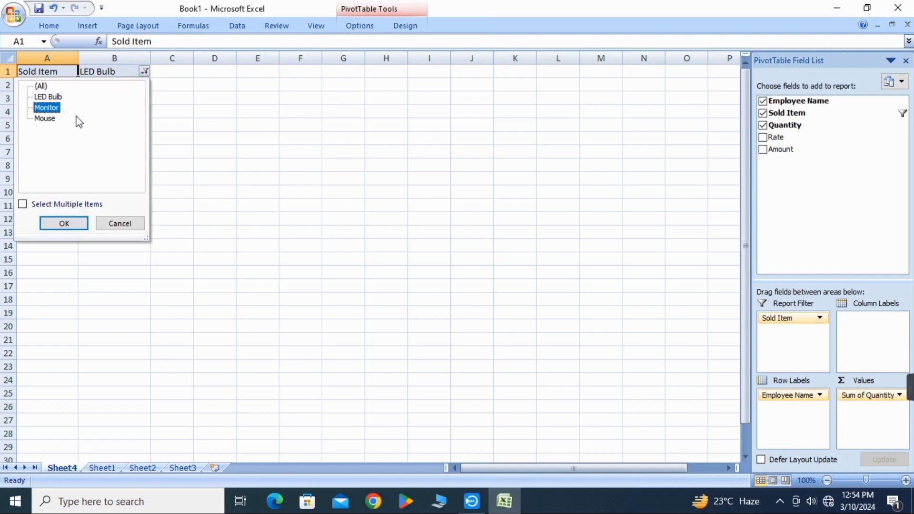
left_click(63, 225)
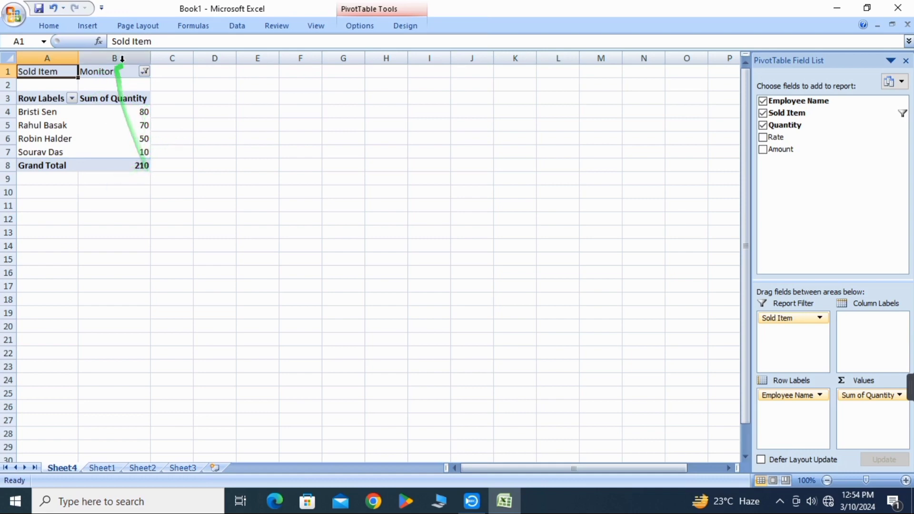
Reset the Sold Item filter to (All) to show every sold item.
left_click(145, 71)
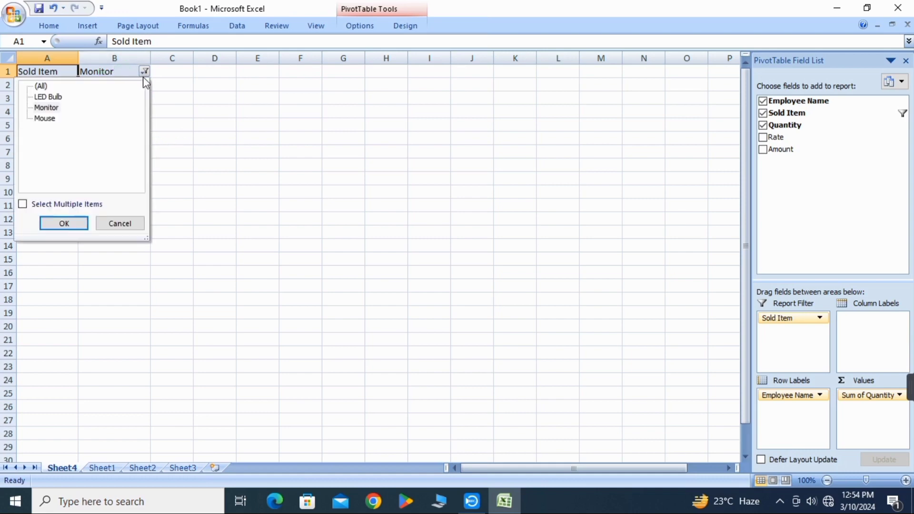
left_click(43, 86)
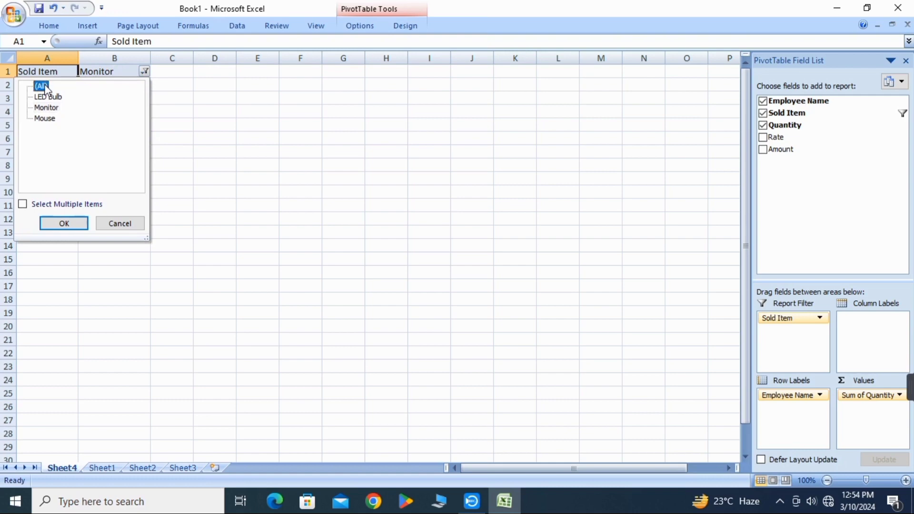
left_click(67, 220)
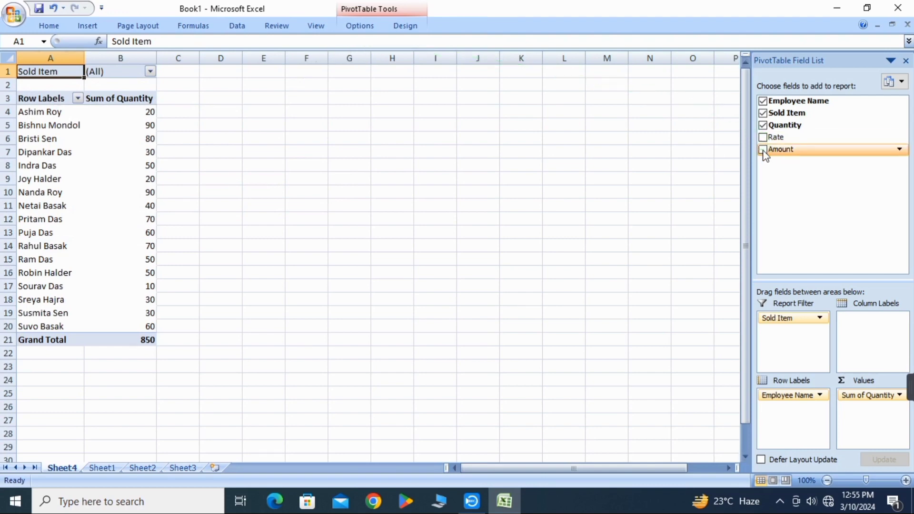
Add Sum of Amount beside Sum of Quantity, grand total 740000, and compare with Sheet1.
left_click(763, 150)
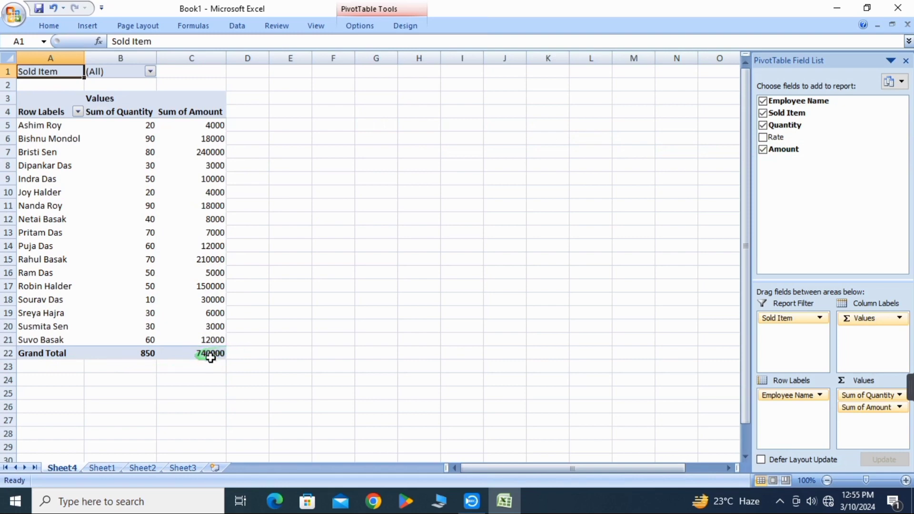
mouse_move(210, 353)
left_click(102, 467)
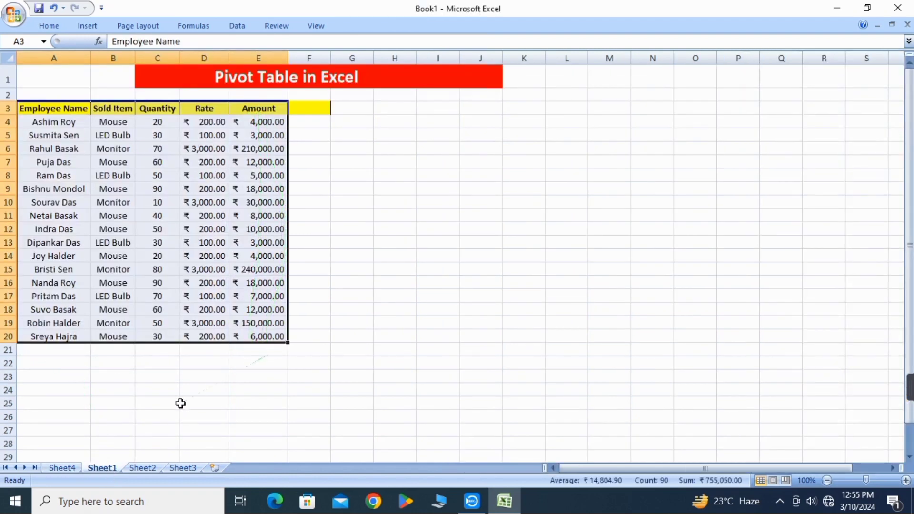
left_click(64, 469)
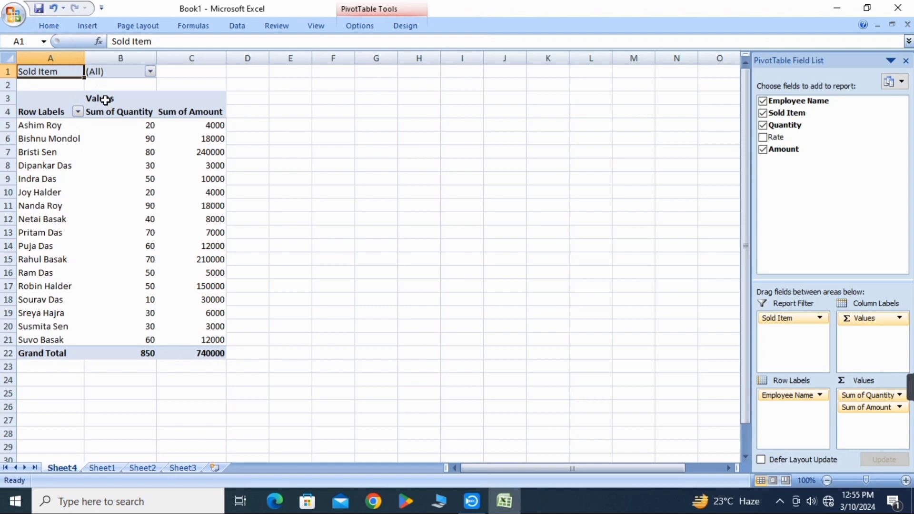
left_click(150, 72)
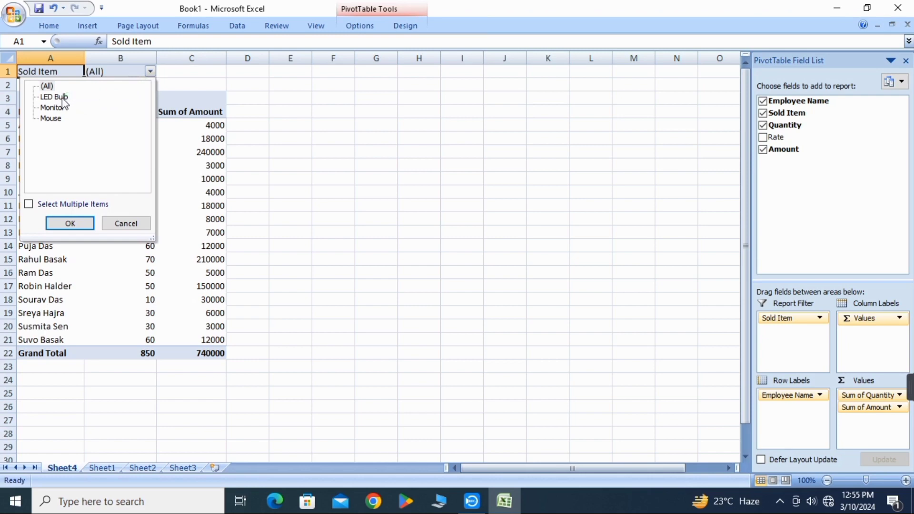
left_click(73, 228)
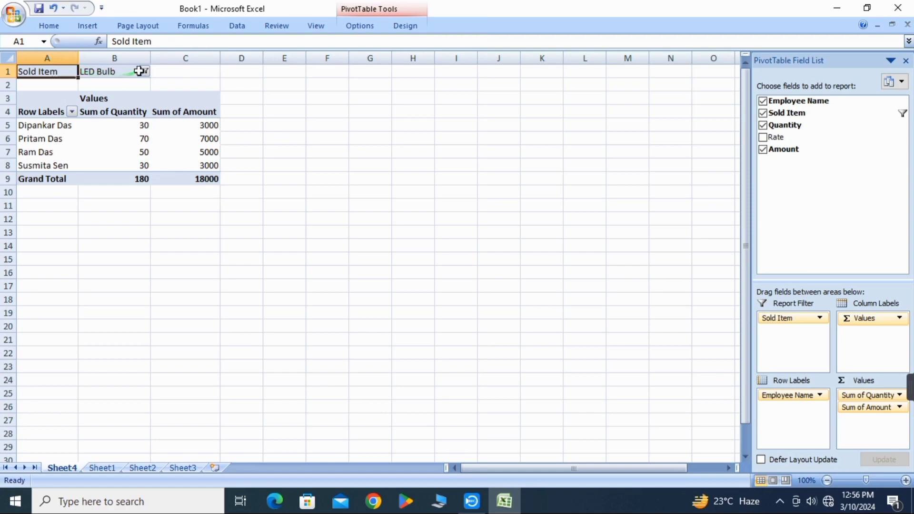
left_click(145, 72)
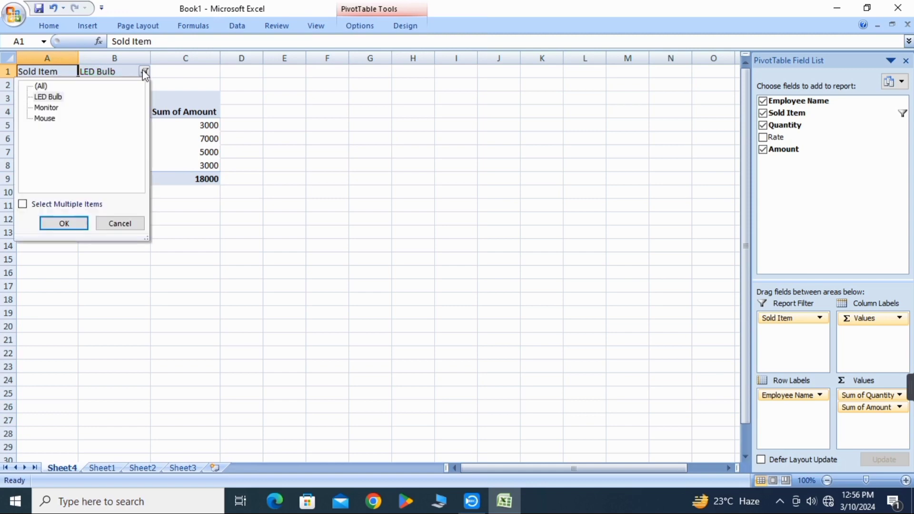